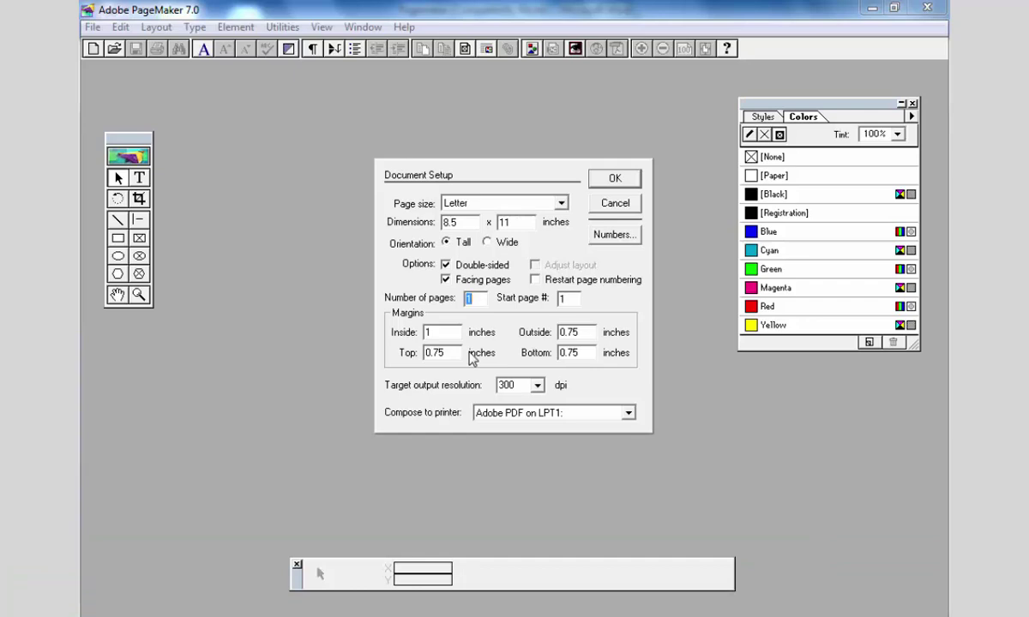
# Dismiss the new publication setup and set the default document page size to A4.
pyautogui.click(615, 206)
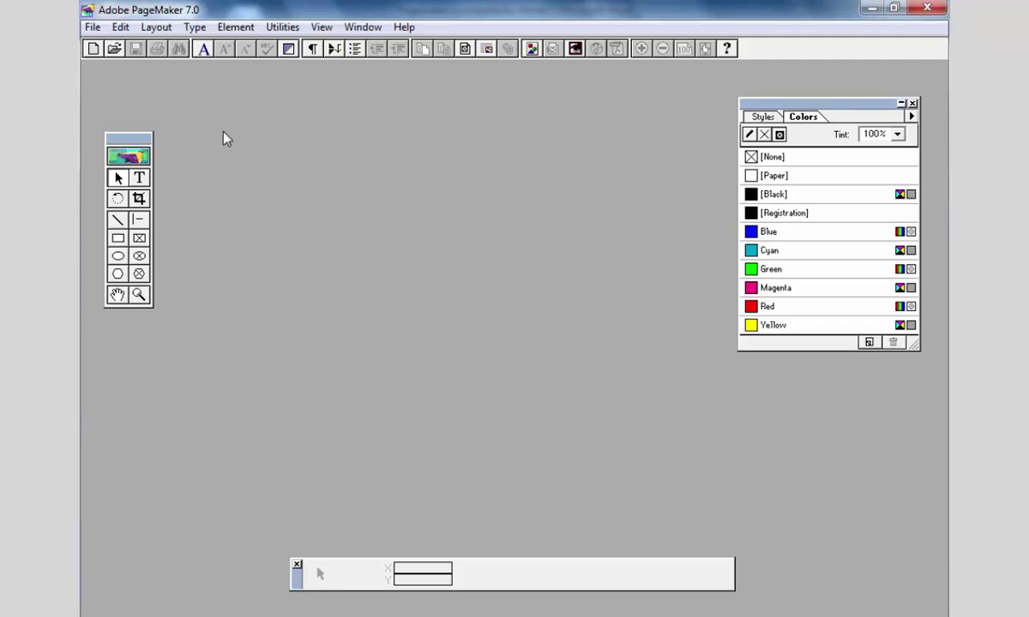
pyautogui.click(93, 27)
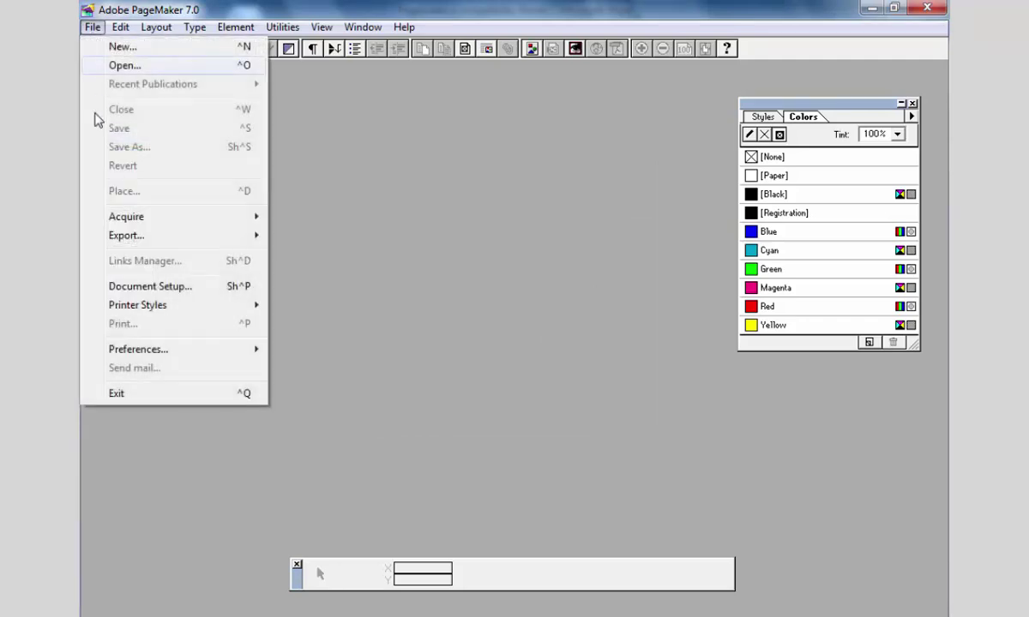
pyautogui.click(157, 289)
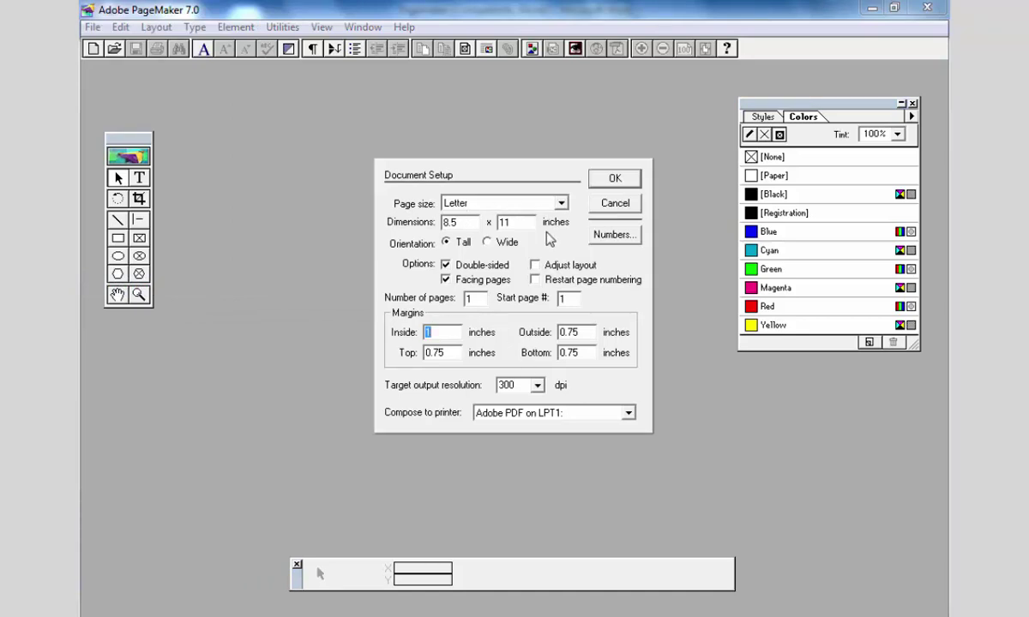
pyautogui.click(561, 203)
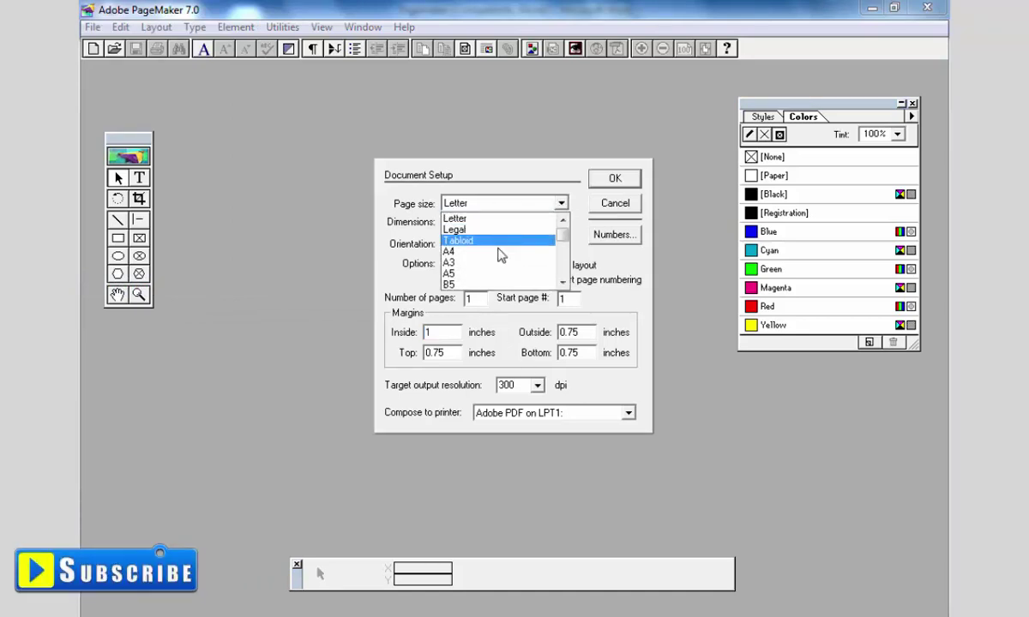
pyautogui.click(500, 252)
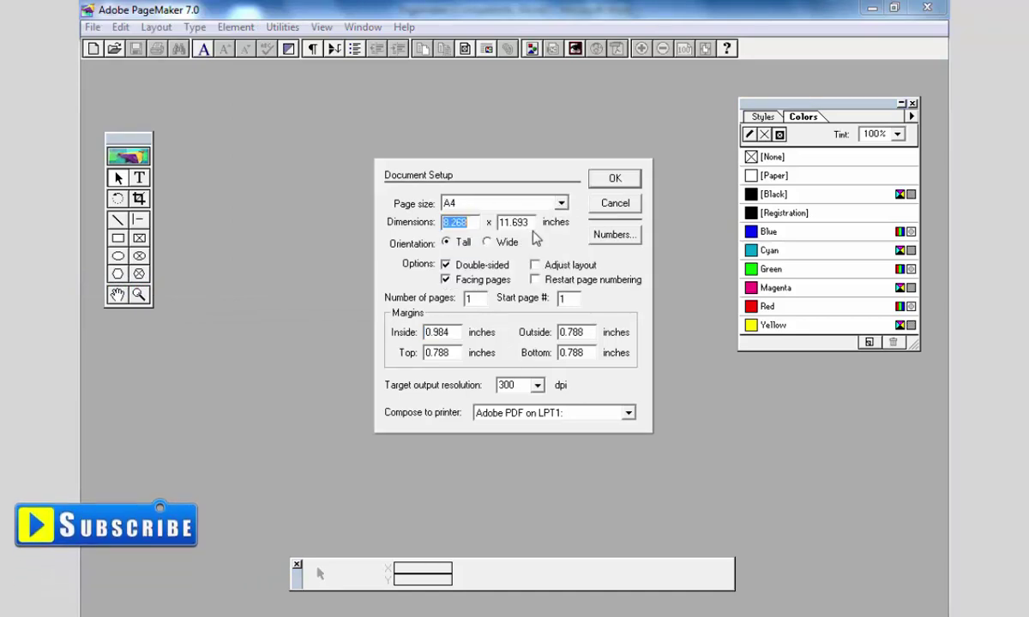
pyautogui.click(615, 180)
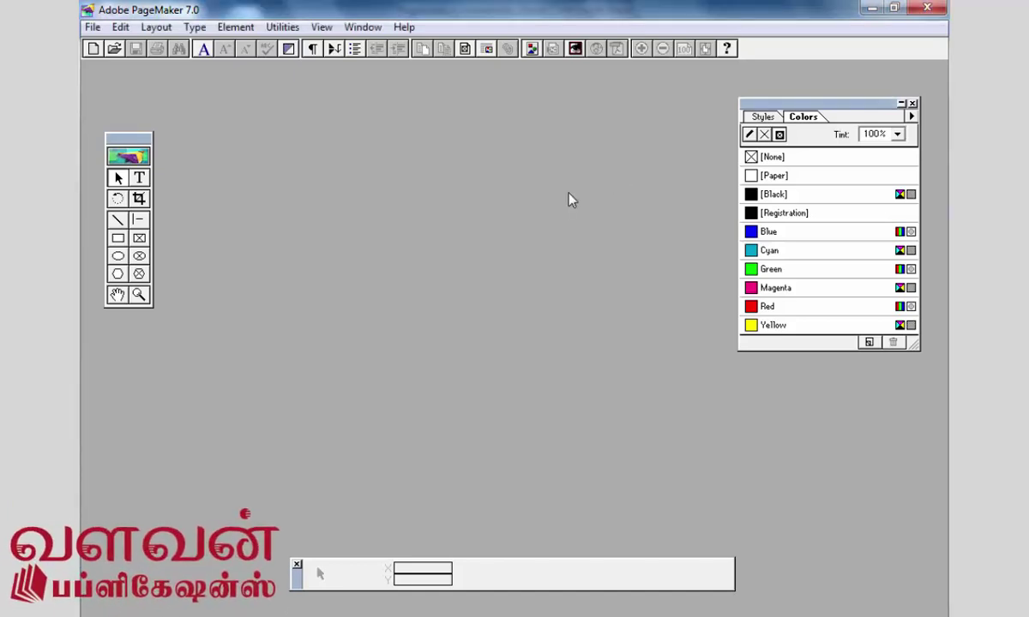
# Check the page size and dimensions offered for a new publication, and cancel without creating it.
pyautogui.click(92, 26)
pyautogui.click(110, 44)
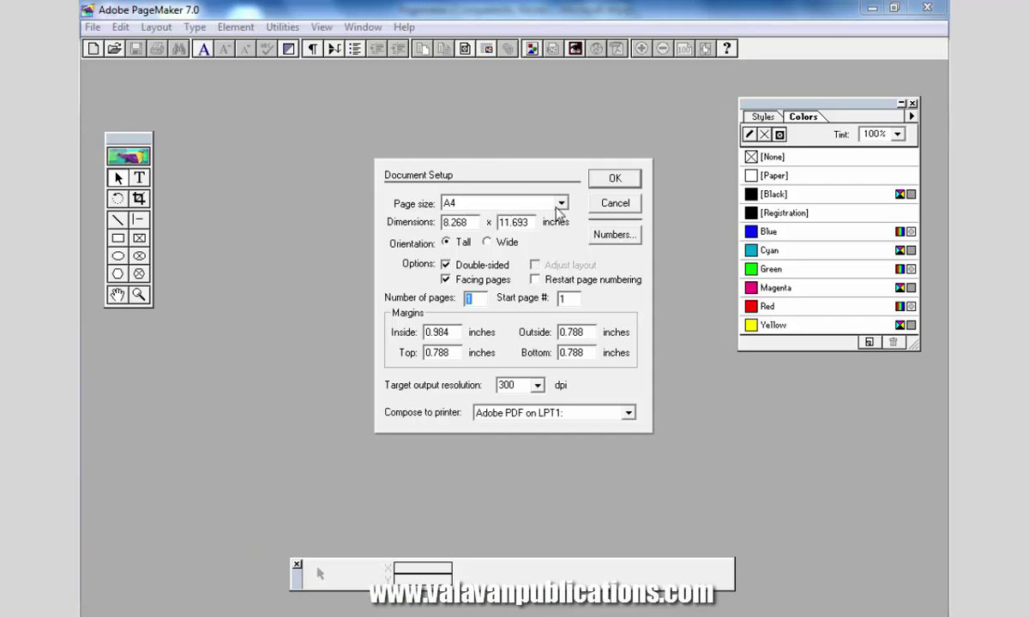
pyautogui.click(613, 204)
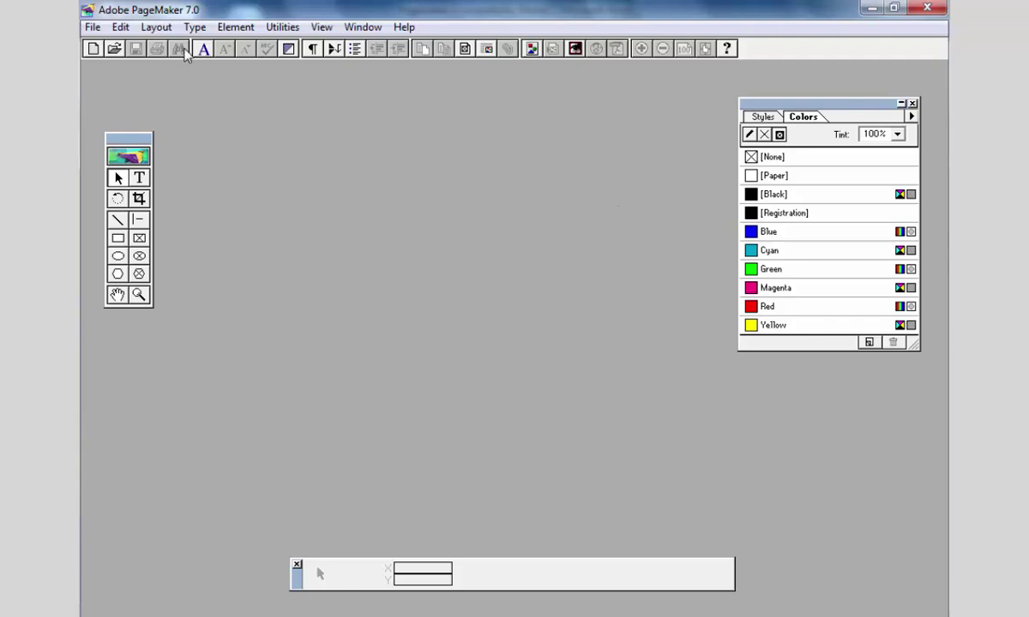
# Set the general measurement units and the vertical ruler to Millimeters in the preferences.
pyautogui.click(156, 26)
pyautogui.moveTo(123, 28)
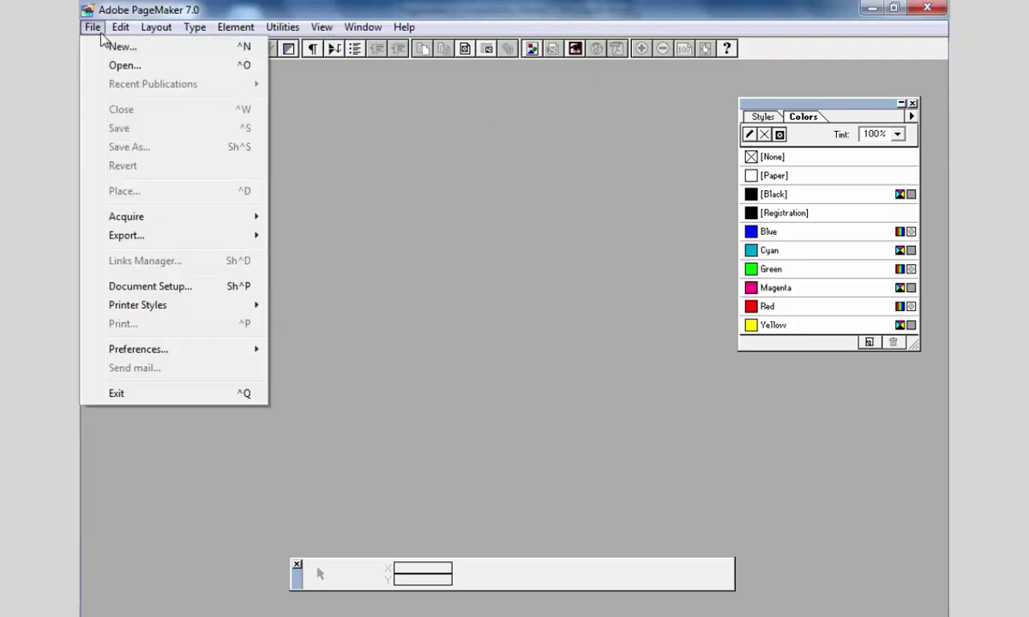
pyautogui.moveTo(171, 353)
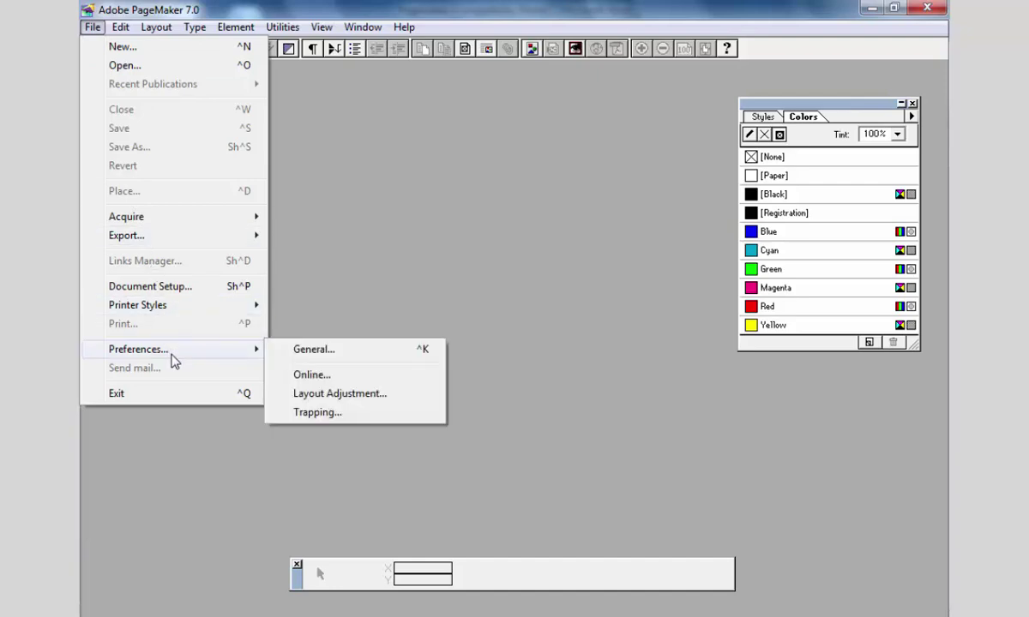
pyautogui.click(352, 354)
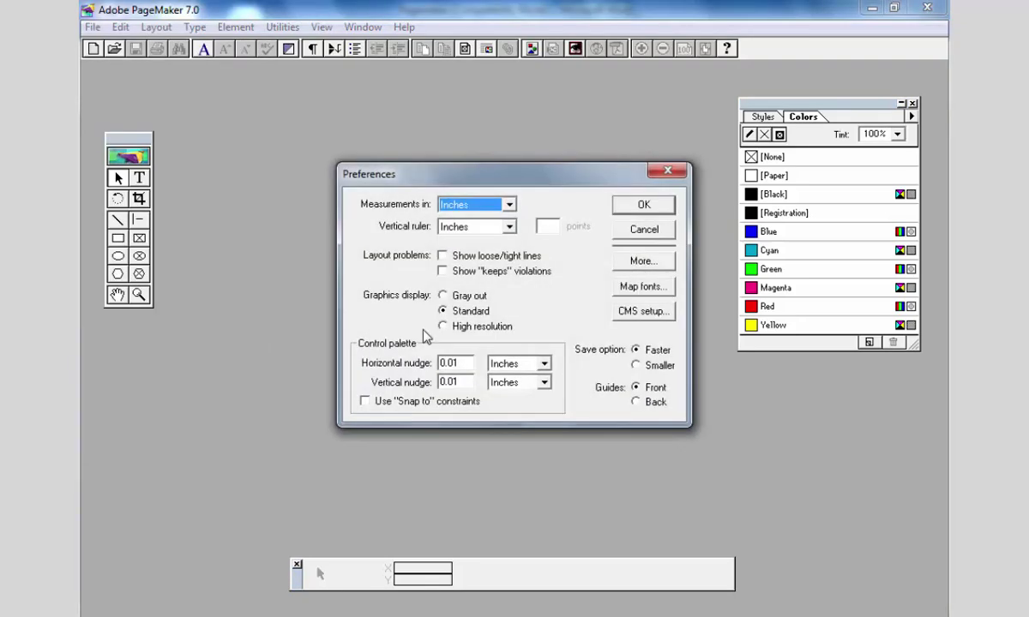
pyautogui.moveTo(541, 182); pyautogui.dragTo(522, 152)
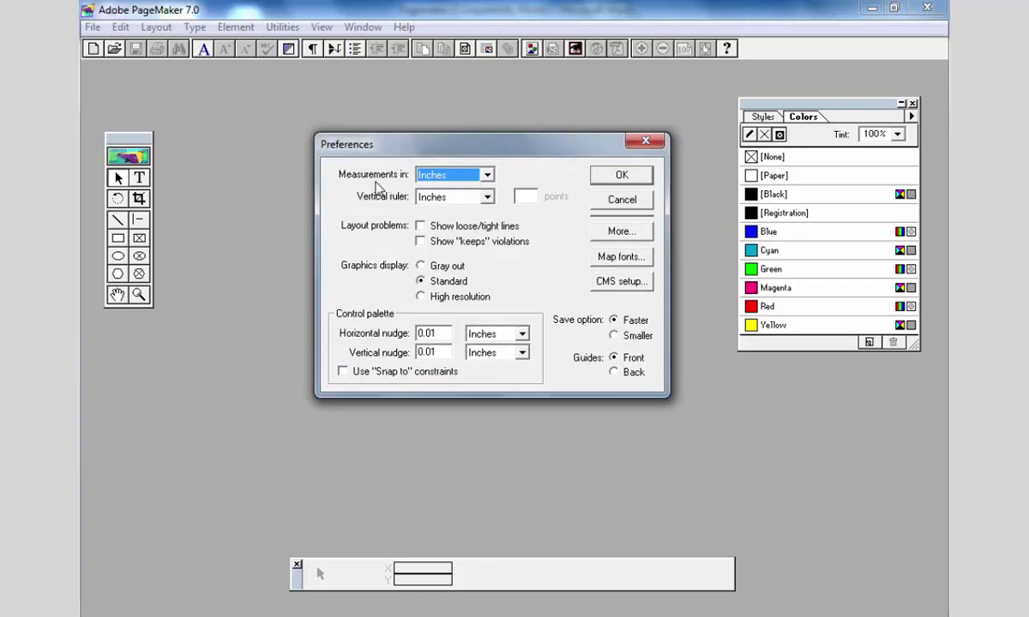
pyautogui.click(486, 175)
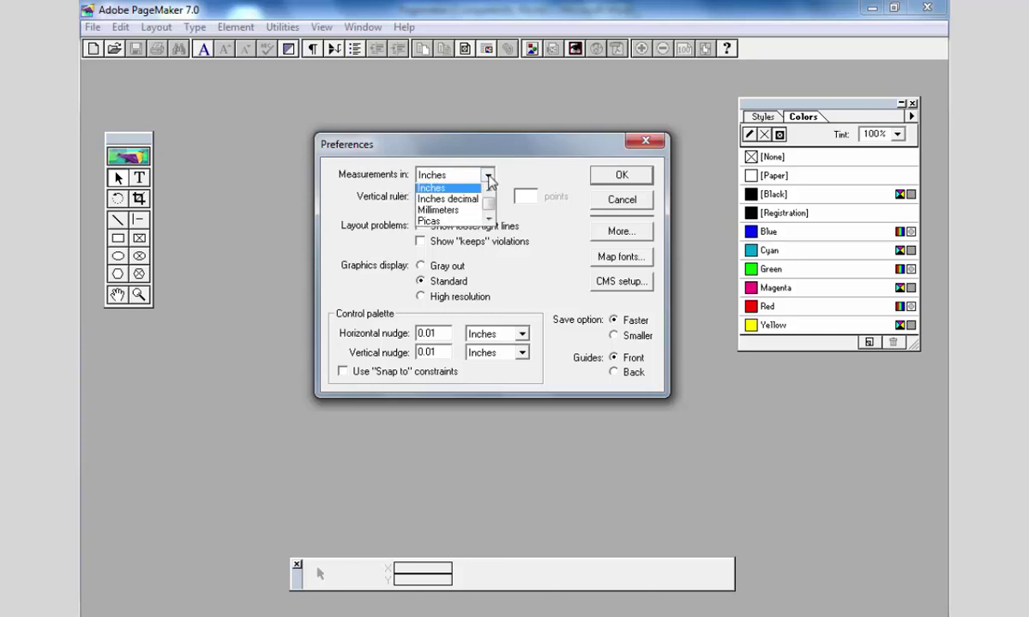
pyautogui.click(457, 218)
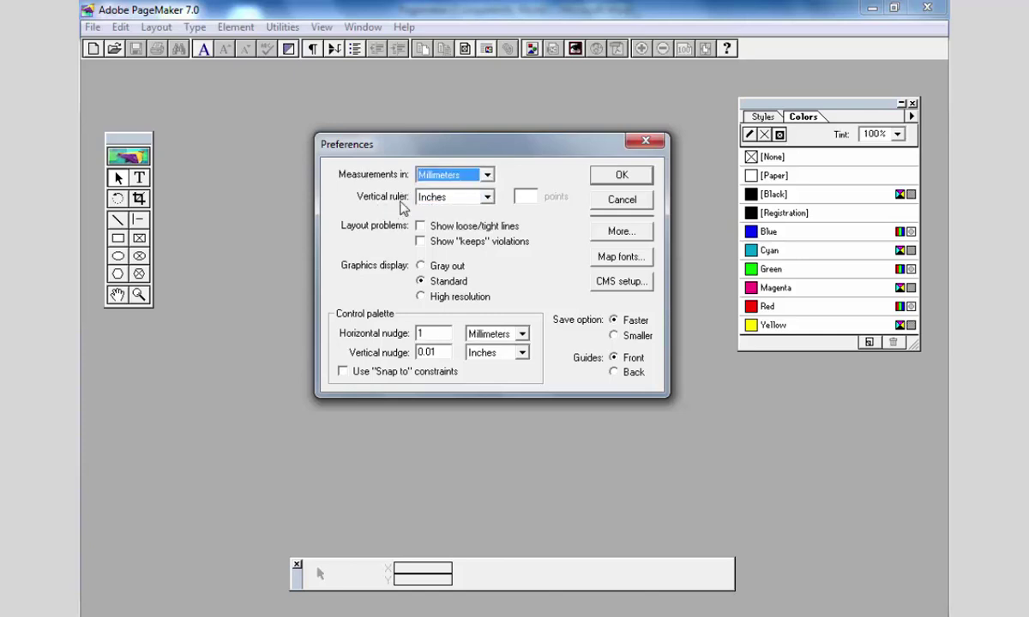
pyautogui.click(487, 200)
pyautogui.click(446, 230)
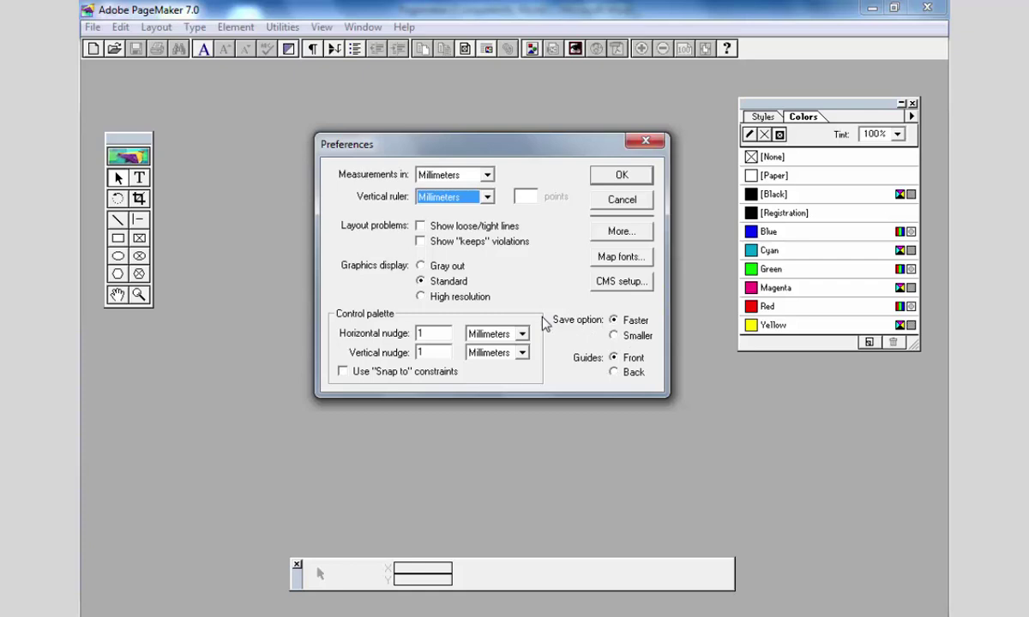
pyautogui.click(621, 176)
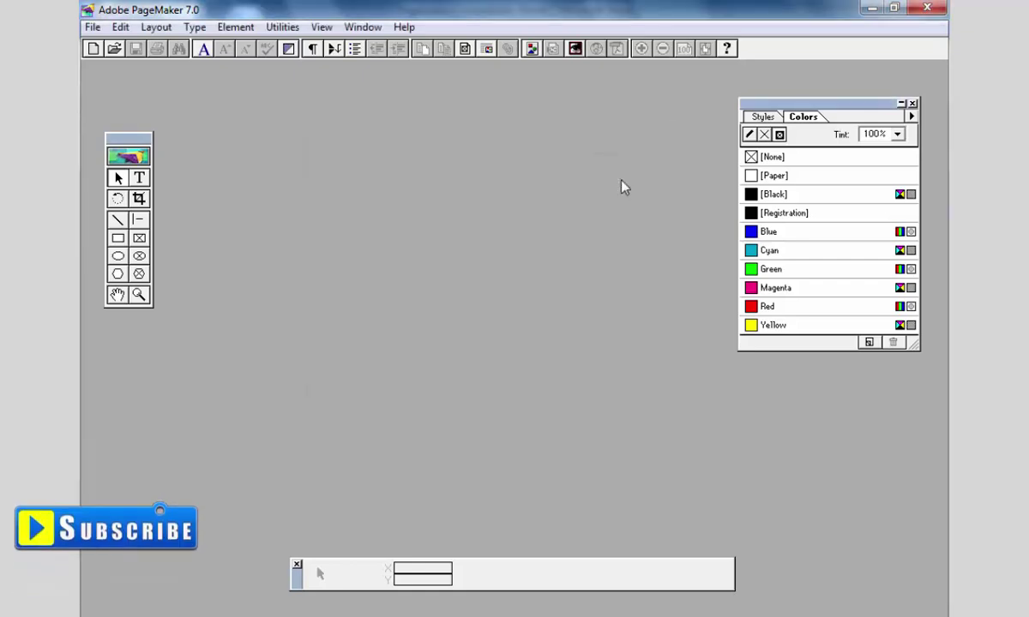
# Review the dimensions, page options and margins offered for a new publication, and cancel without creating it.
pyautogui.click(89, 27)
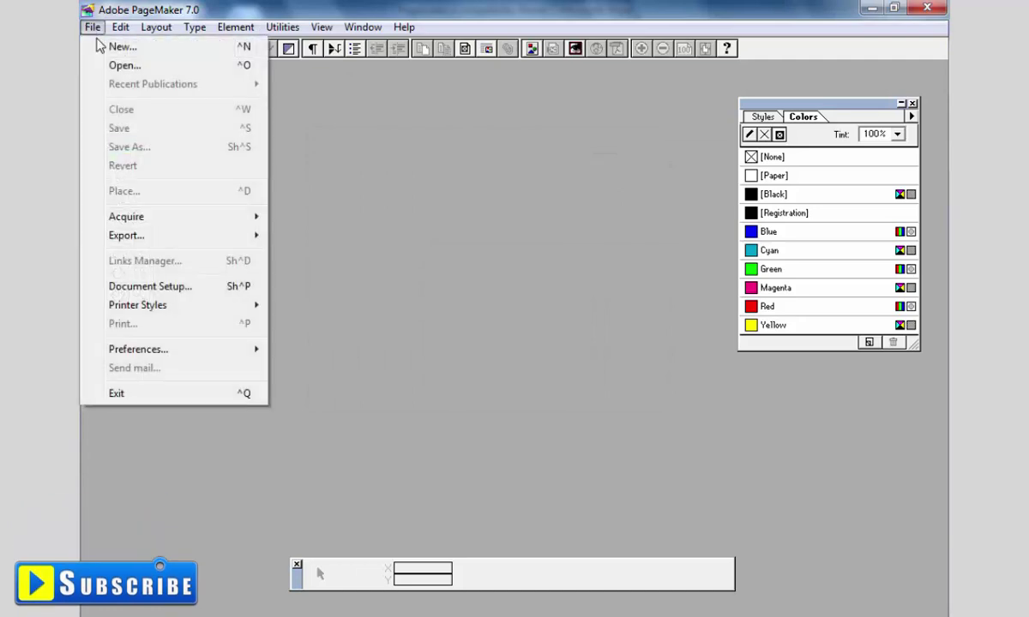
pyautogui.click(105, 47)
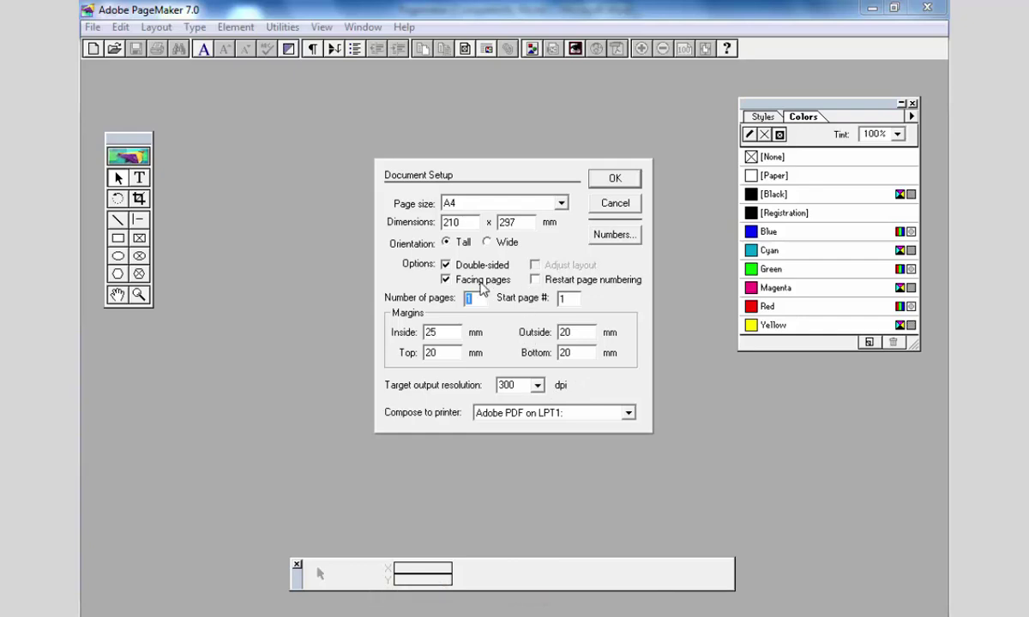
pyautogui.click(616, 204)
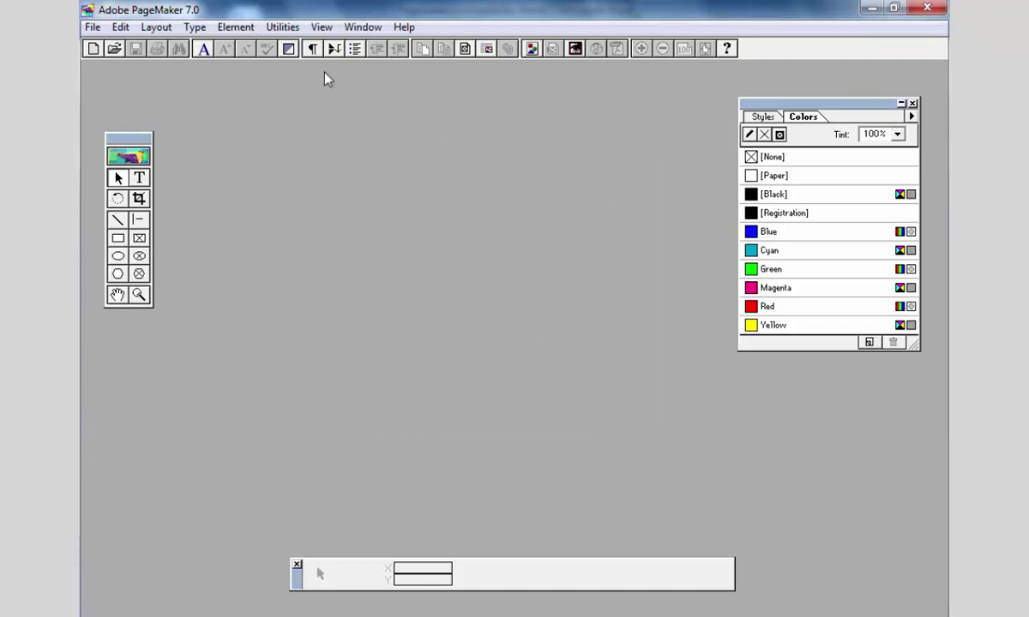
pyautogui.click(92, 27)
pyautogui.click(137, 283)
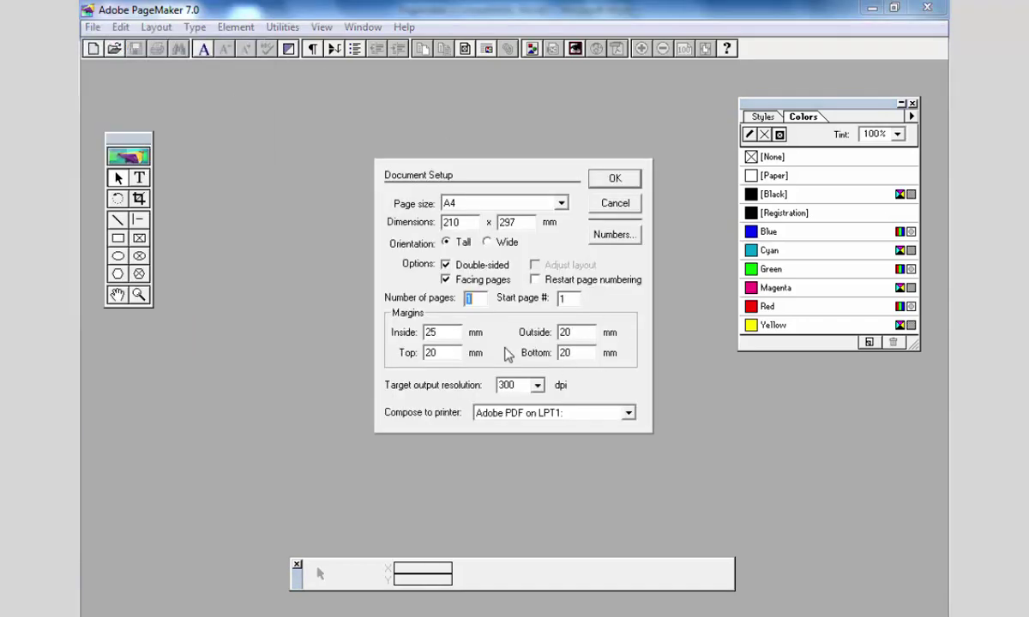
pyautogui.click(596, 204)
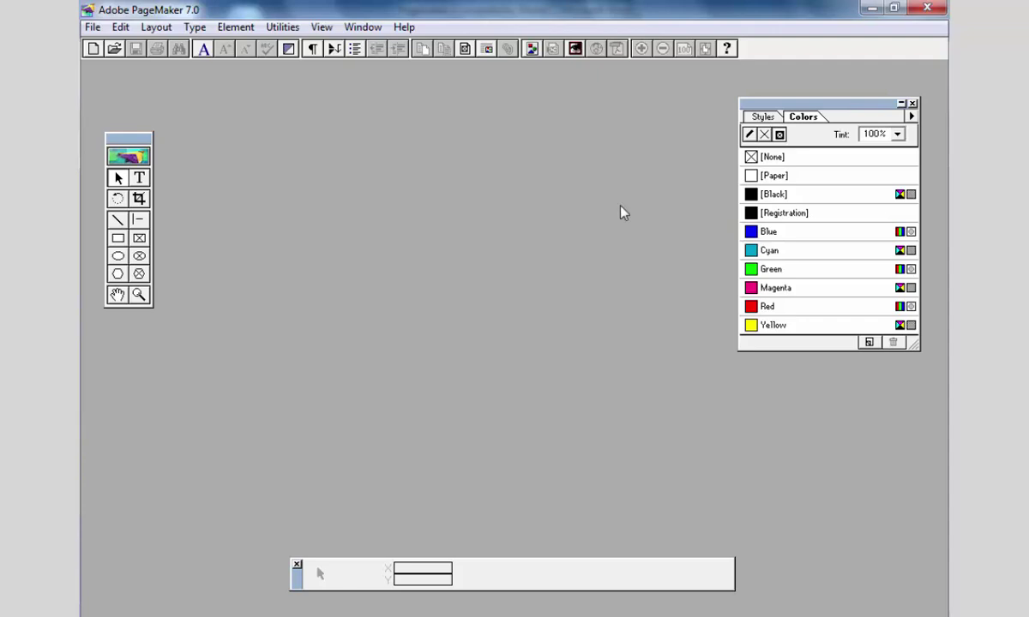
# Open the default document setup and enter 15 mm for the inside, outside, top and bottom margins.
pyautogui.click(92, 26)
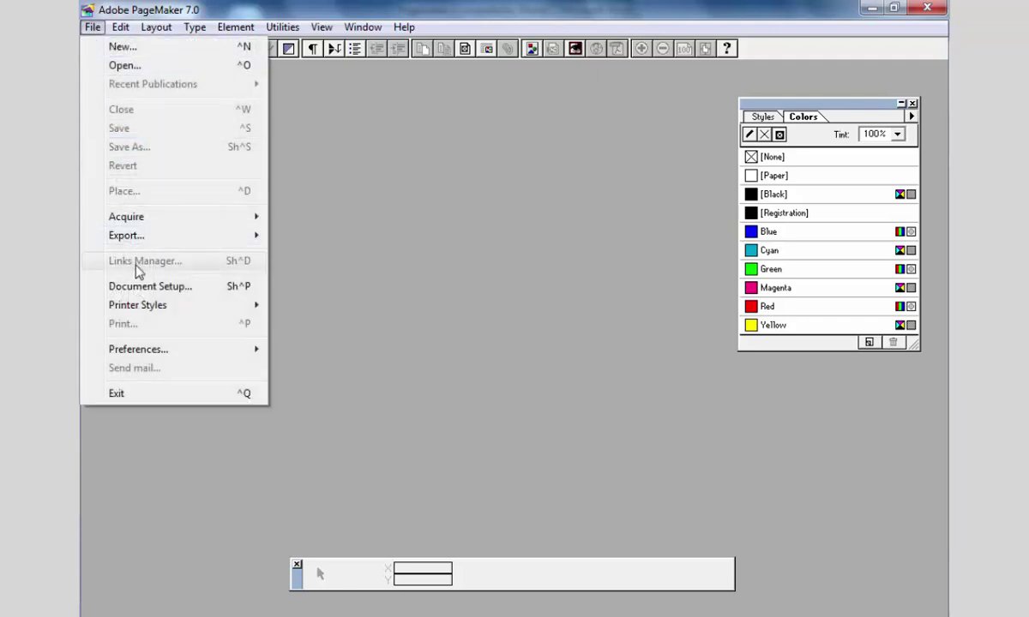
pyautogui.click(139, 286)
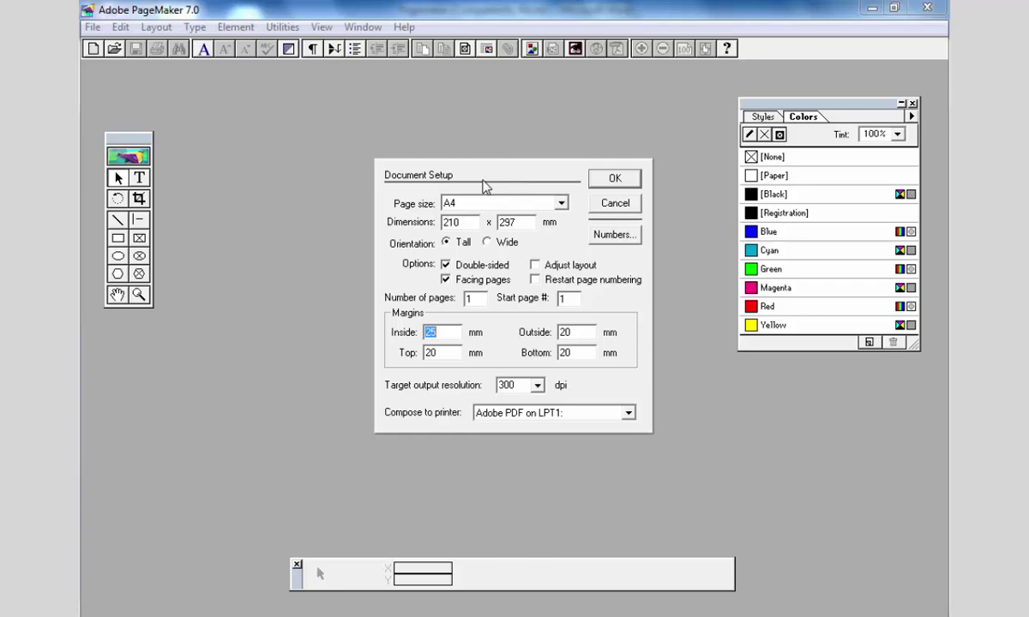
pyautogui.write('15')
pyautogui.press('Tab')
pyautogui.write('15')
pyautogui.press('Tab')
pyautogui.write('15')
pyautogui.press('Tab')
pyautogui.write('15')
# Set all four default page margins to 10 mm and apply the document setup.
pyautogui.hotkey('shift', 'Tab')
pyautogui.hotkey('shift', 'Tab')
pyautogui.hotkey('shift', 'Tab')
pyautogui.write('10')
pyautogui.press('Tab')
pyautogui.write('10')
pyautogui.press('Tab')
pyautogui.write('10')
pyautogui.press('Tab')
pyautogui.write('10')
pyautogui.click(610, 183)
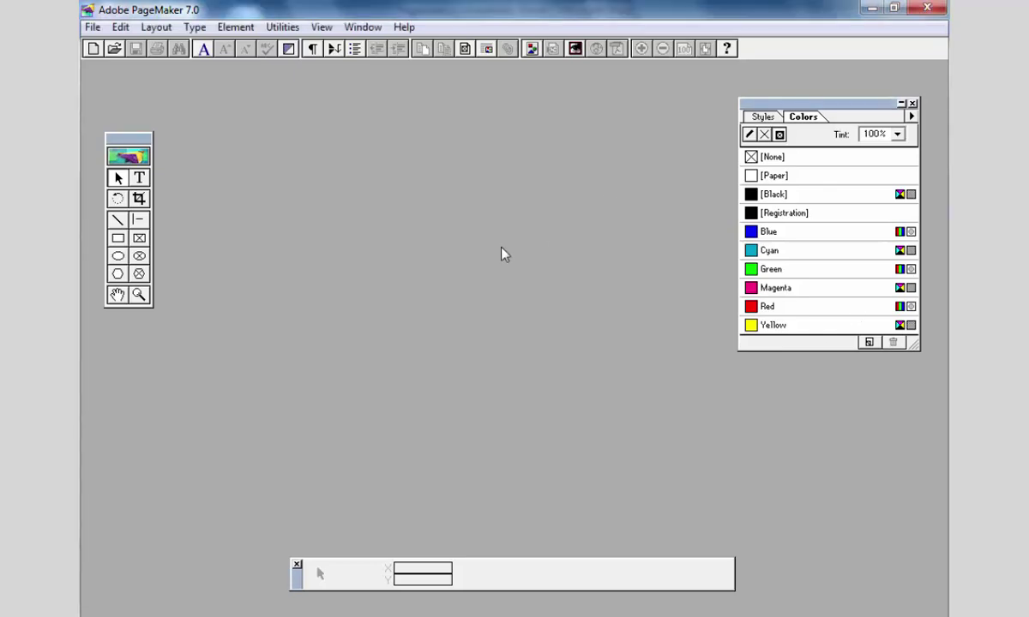
# Create a new one-page A4 publication with the default setup and close the Control palette.
pyautogui.click(92, 27)
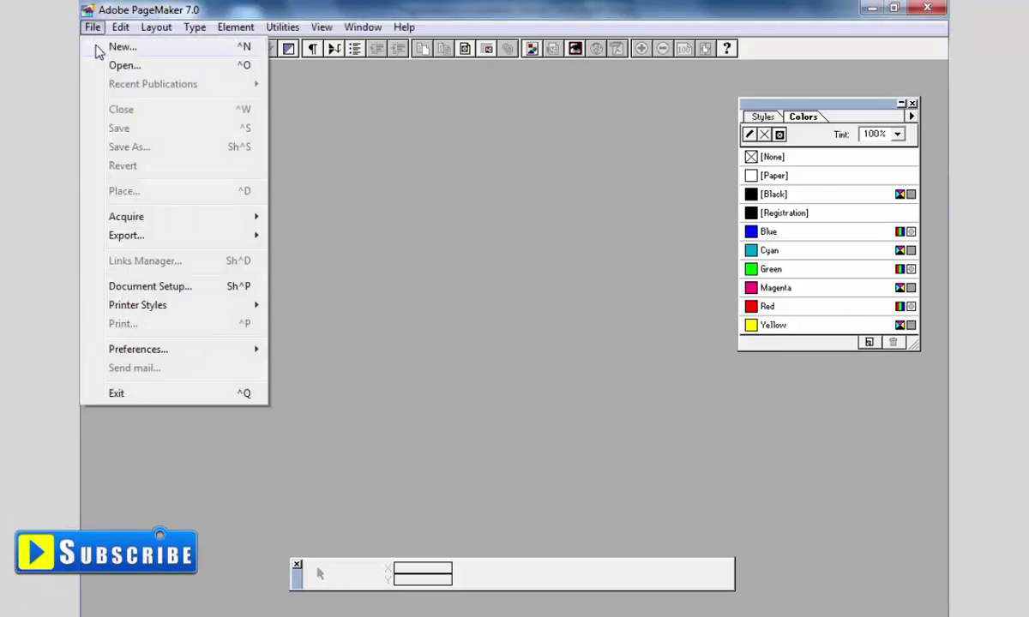
pyautogui.click(96, 46)
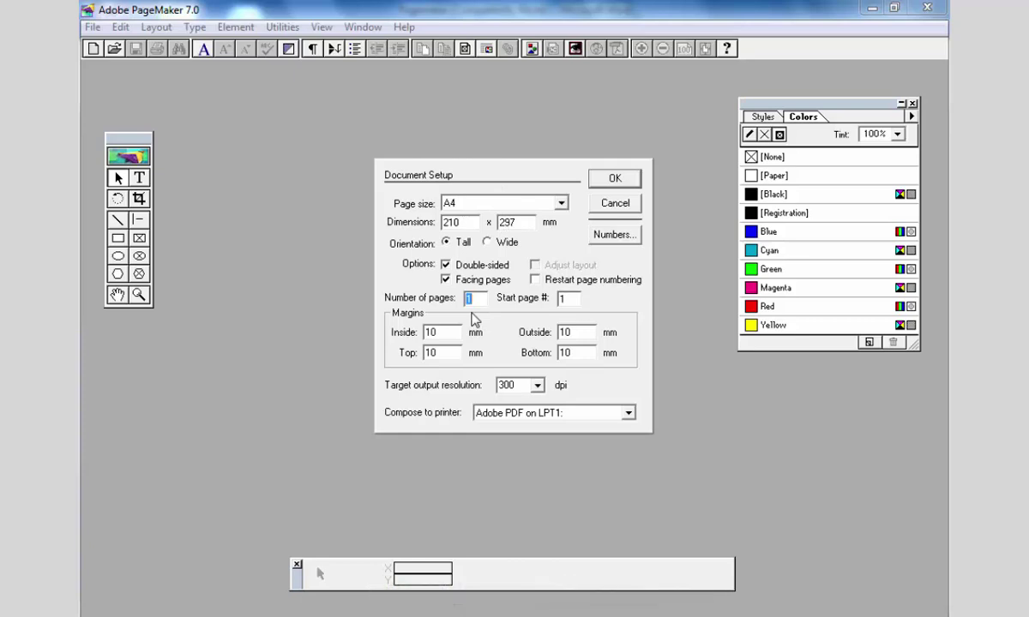
pyautogui.click(611, 178)
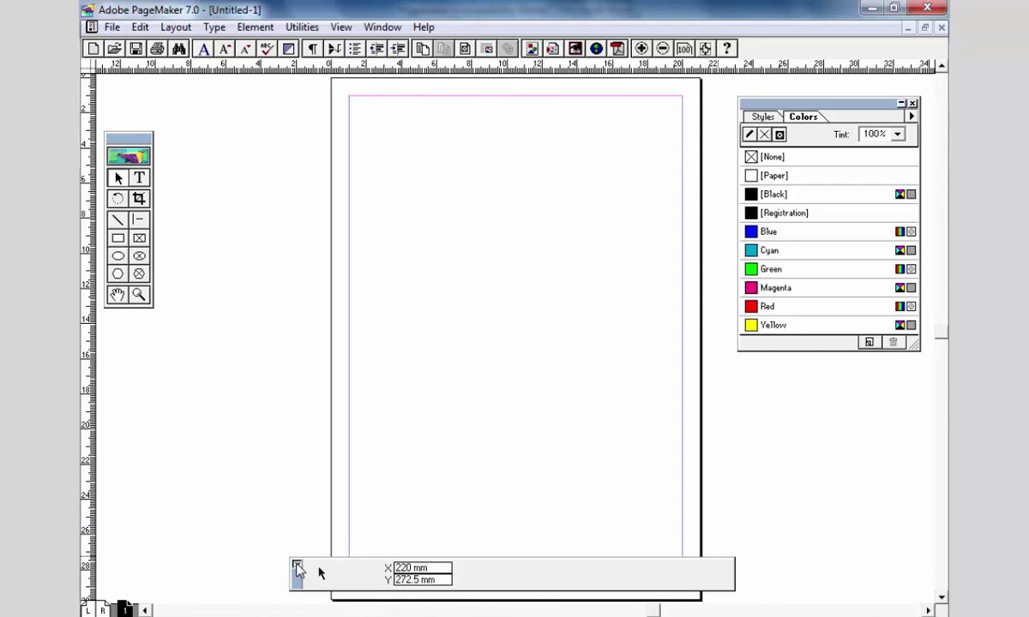
pyautogui.click(297, 564)
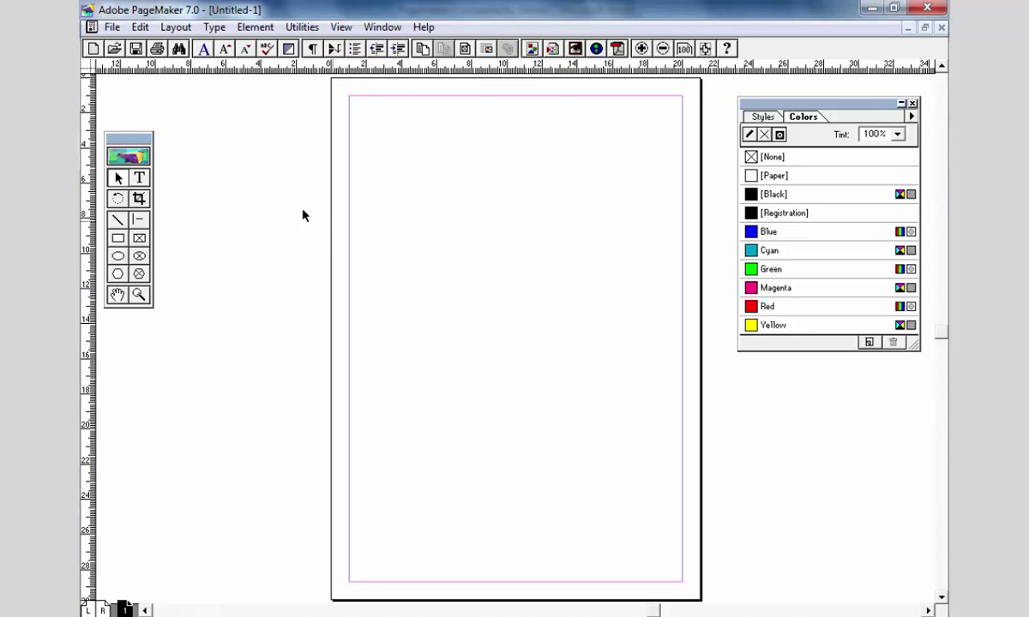
# Review the measurement units in the general preferences of the open publication.
pyautogui.click(112, 33)
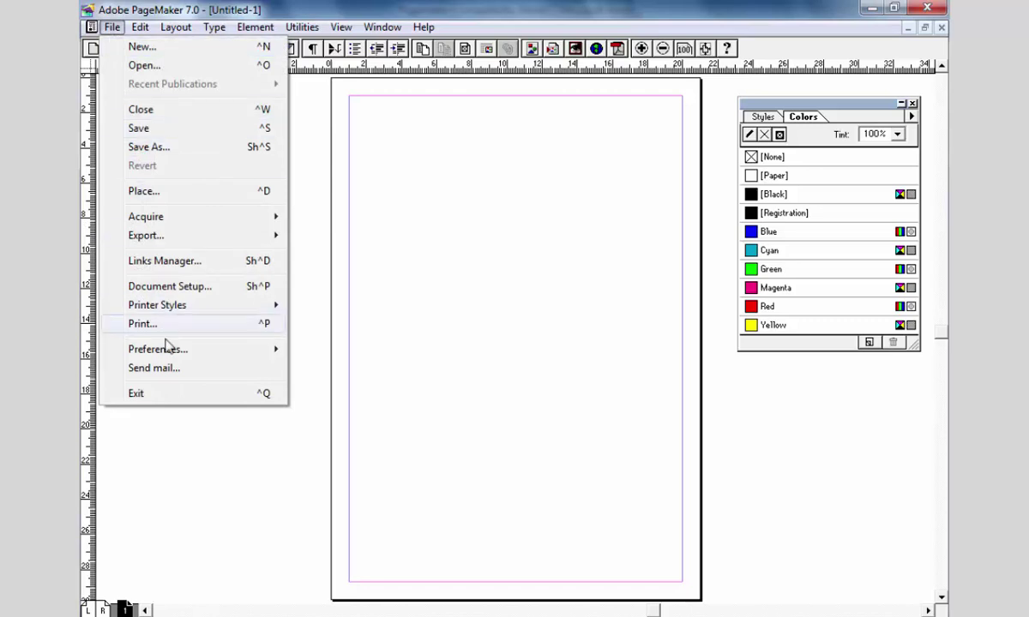
pyautogui.moveTo(163, 347)
pyautogui.click(346, 358)
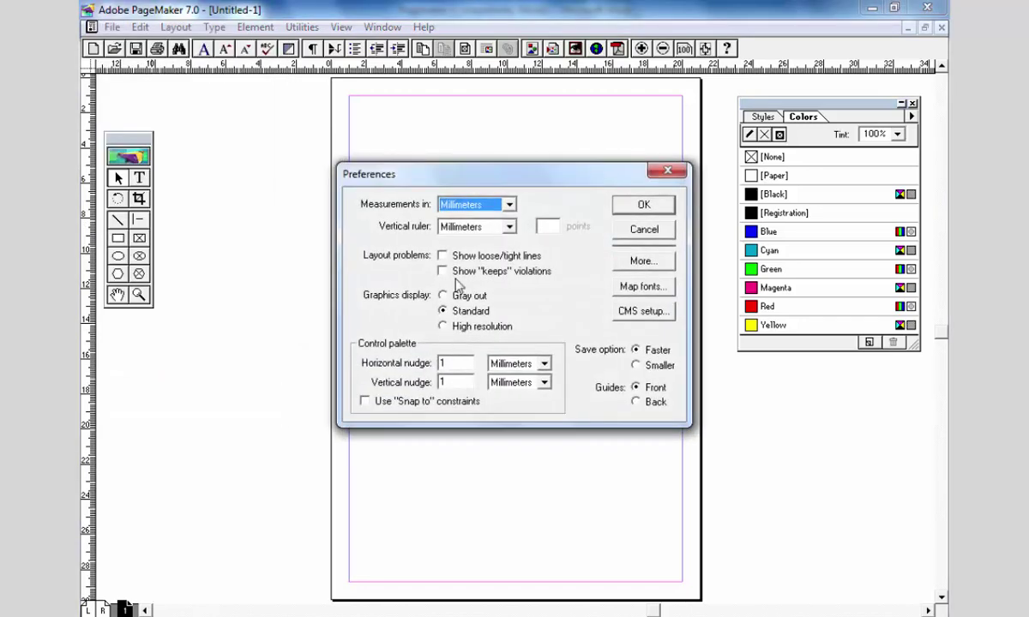
pyautogui.click(645, 207)
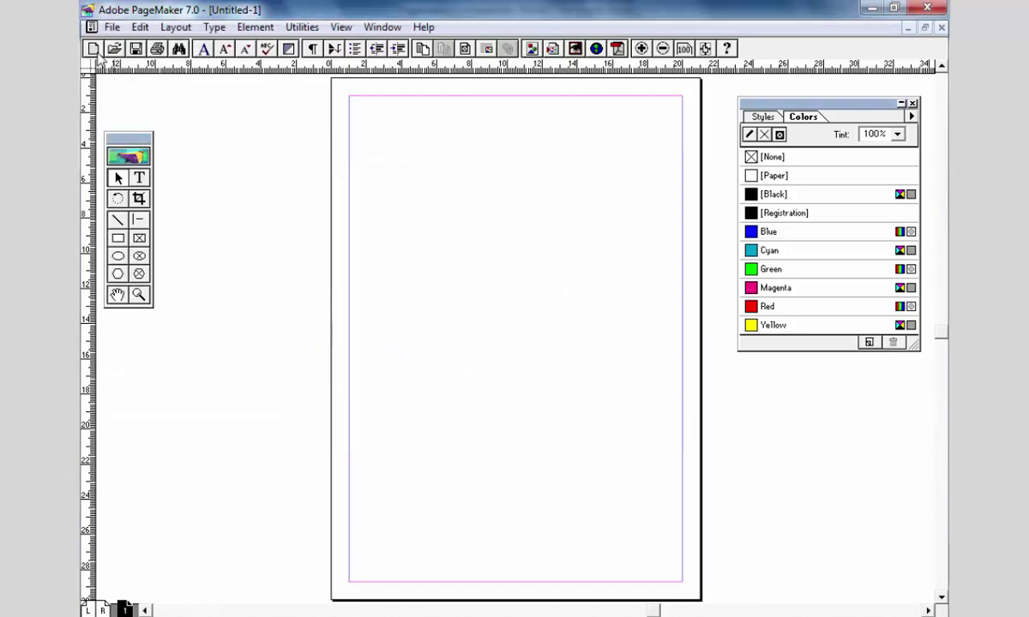
# Turn off double-sided printing in the open publication's document setup, keeping Adobe PDF on LPT1: as the printer, and apply it.
pyautogui.click(108, 28)
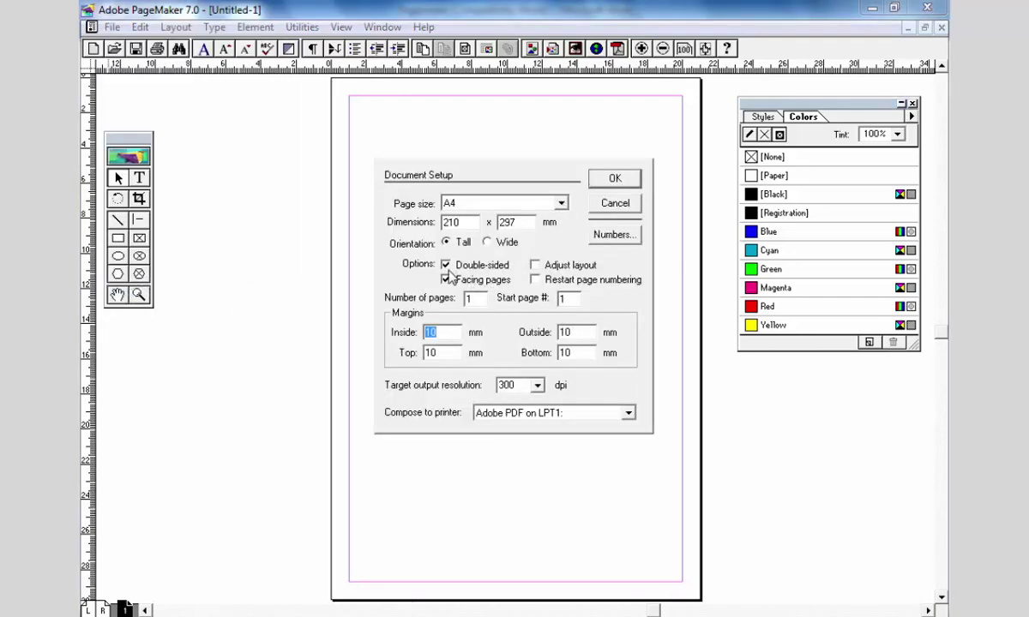
pyautogui.click(445, 265)
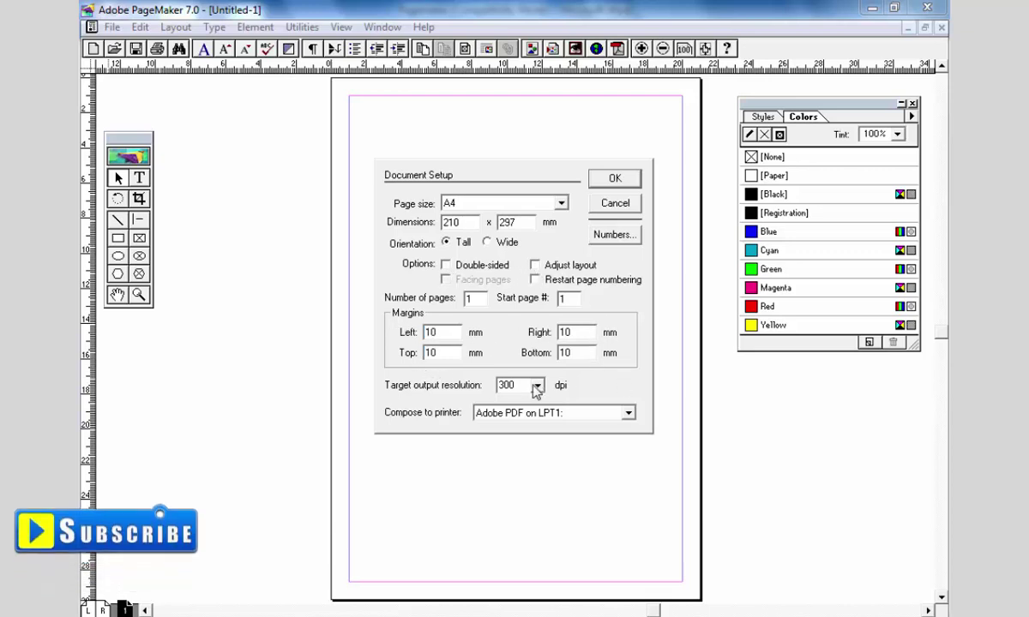
pyautogui.click(627, 415)
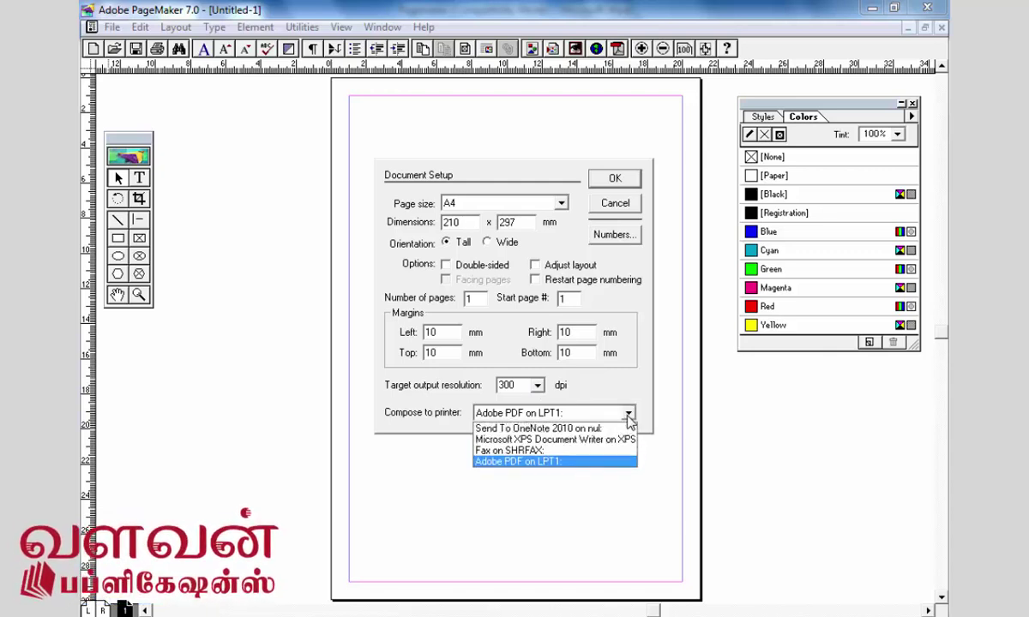
pyautogui.click(628, 416)
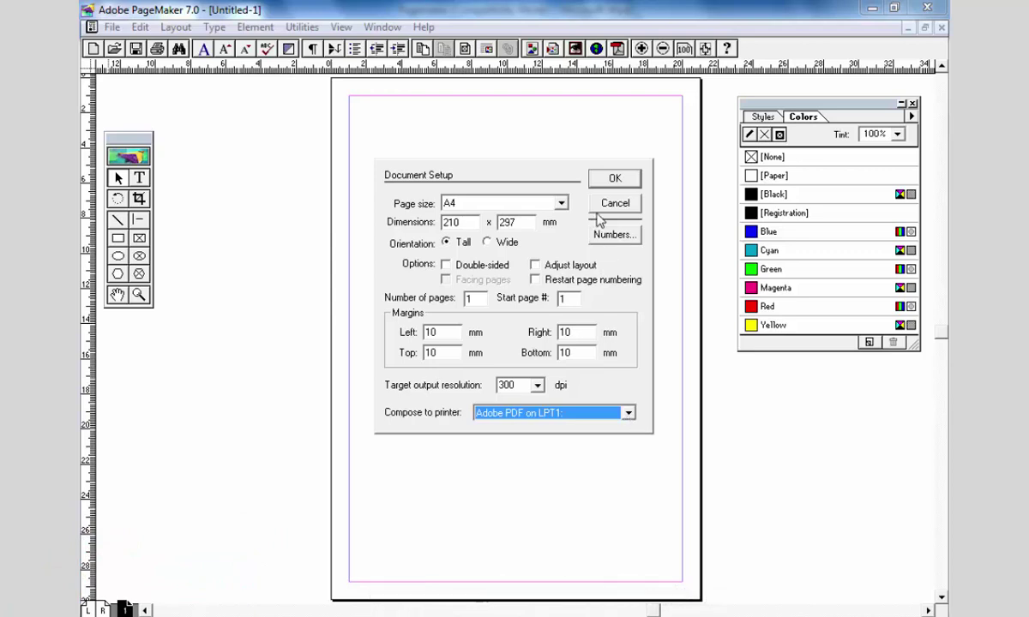
pyautogui.click(614, 180)
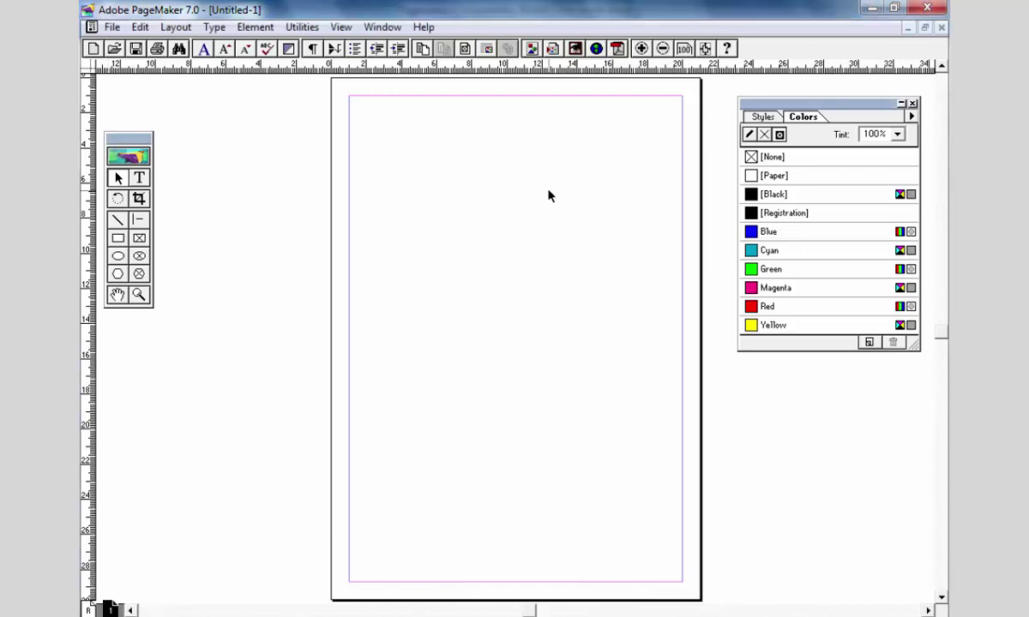
# Check the default setup offered for a new publication, cancel it, and close the untitled publication without saving.
pyautogui.hotkey('ctrl', 'shift', 'p')
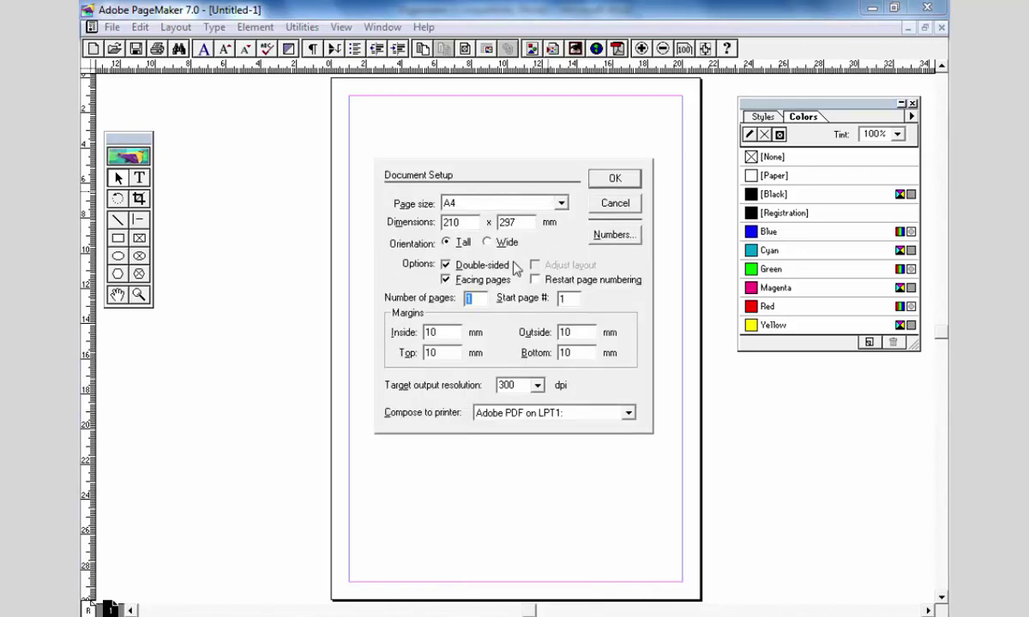
pyautogui.click(615, 203)
pyautogui.hotkey('ctrl', 'w')
pyautogui.click(532, 375)
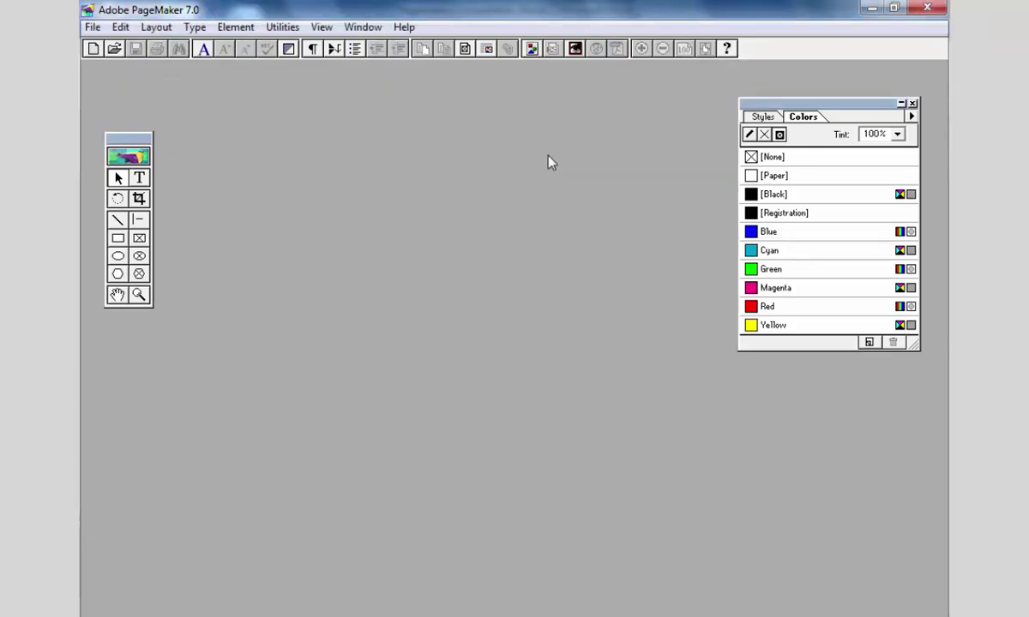
# Review the application-wide measurement preferences and the default document setup with no publication open.
pyautogui.hotkey('ctrl', 'k')
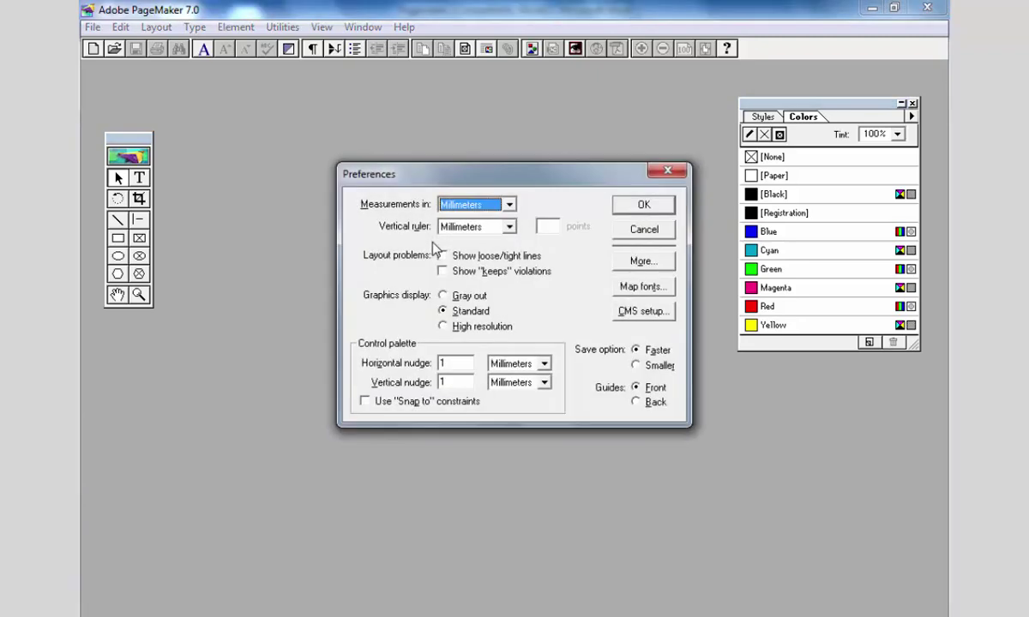
pyautogui.press('Escape')
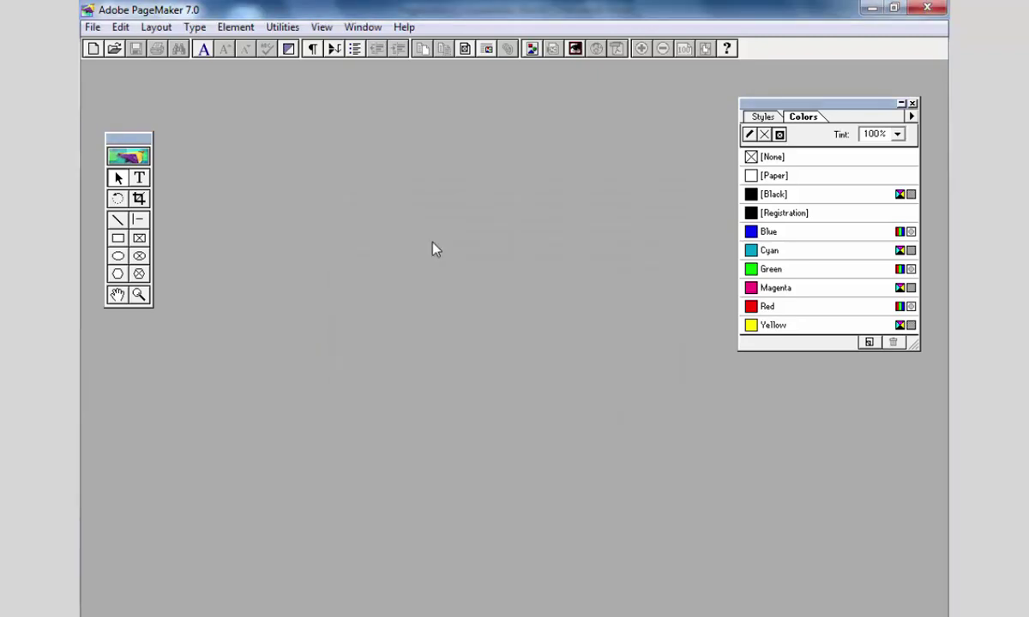
pyautogui.hotkey('ctrl', 'n')
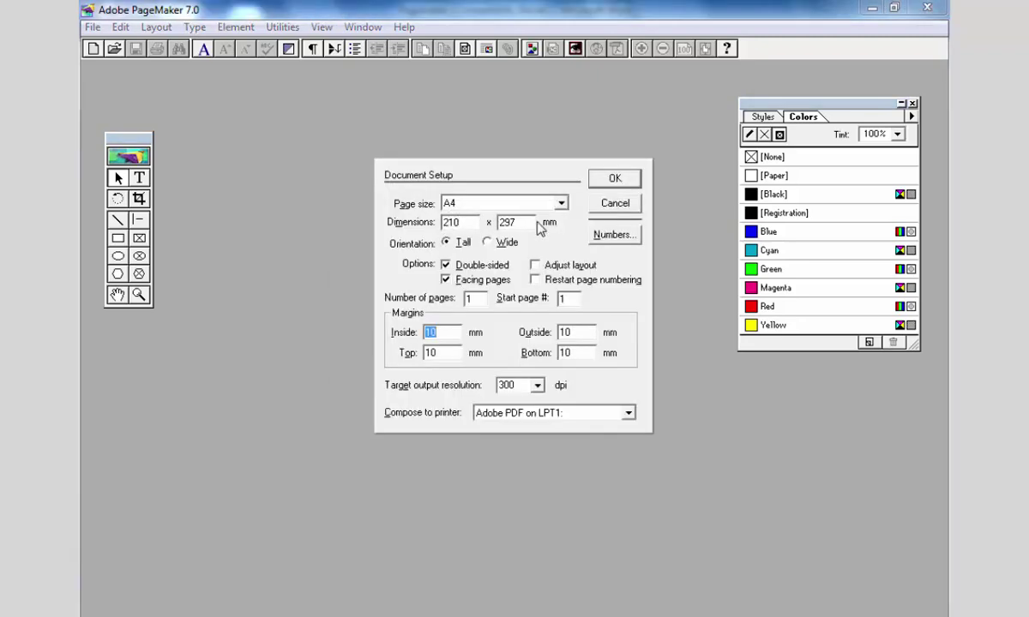
pyautogui.click(616, 204)
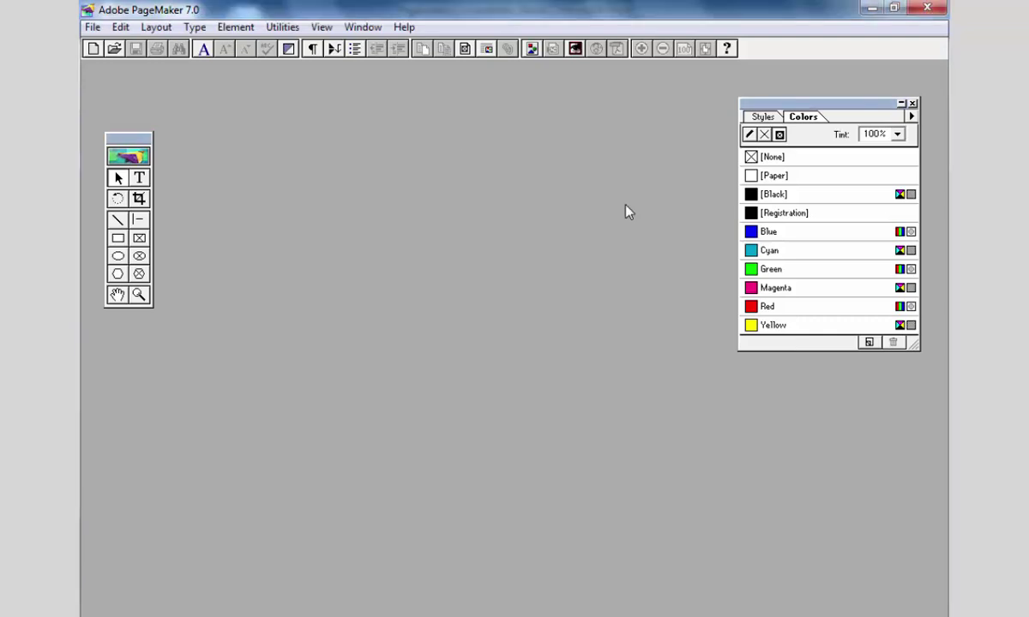
pyautogui.hotkey('ctrl', 'k')
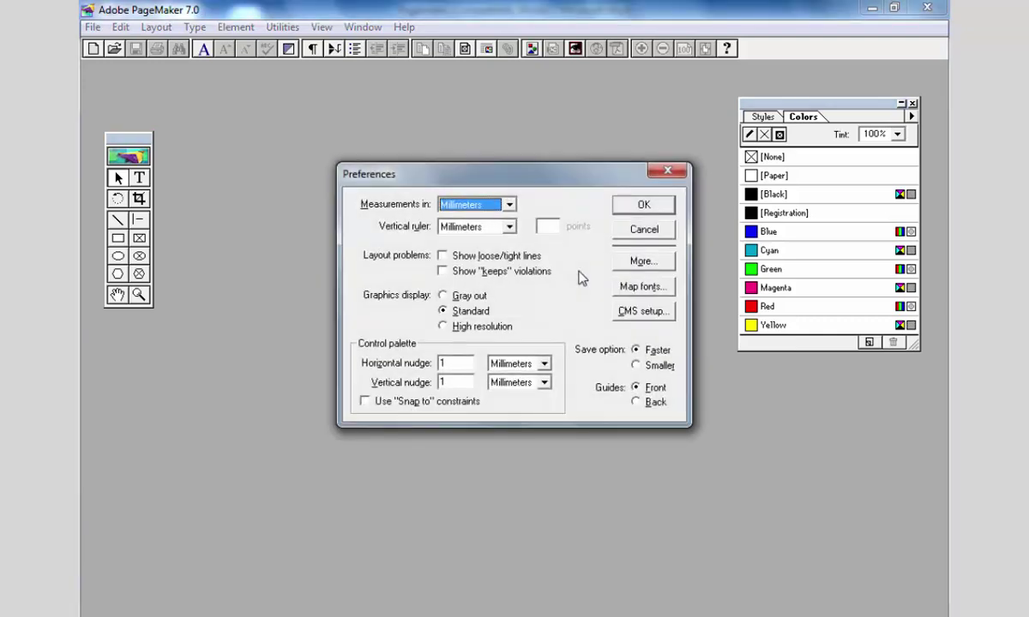
pyautogui.press('Return')
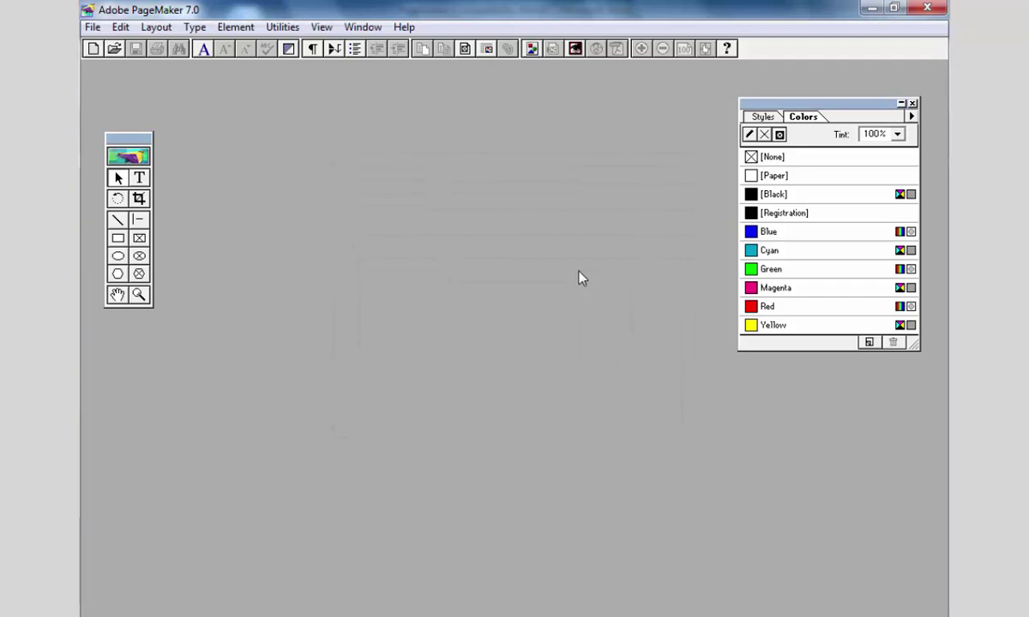
pyautogui.hotkey('ctrl', 'shift', 'p')
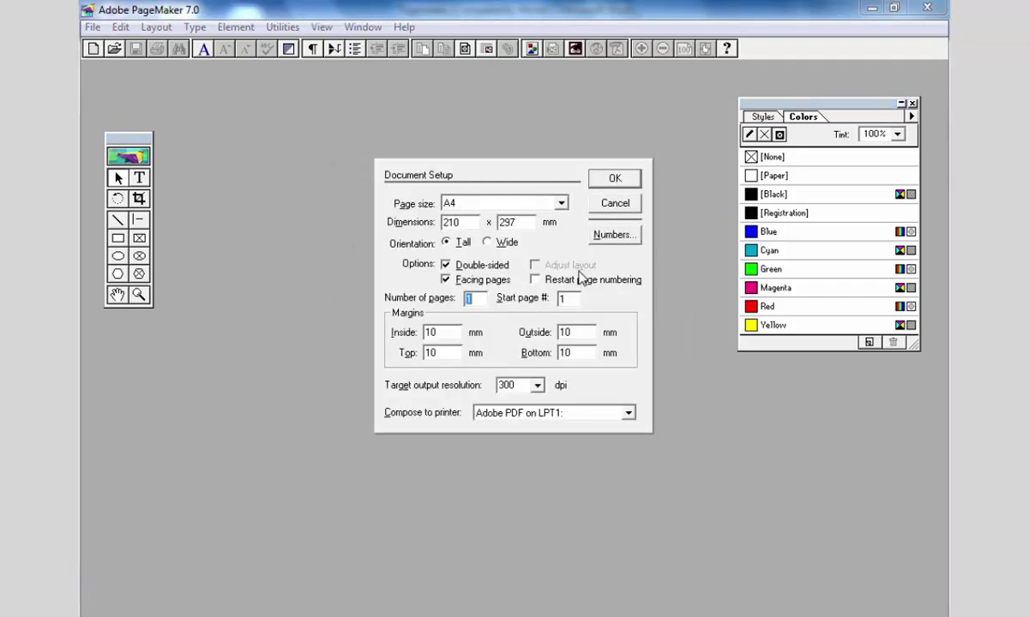